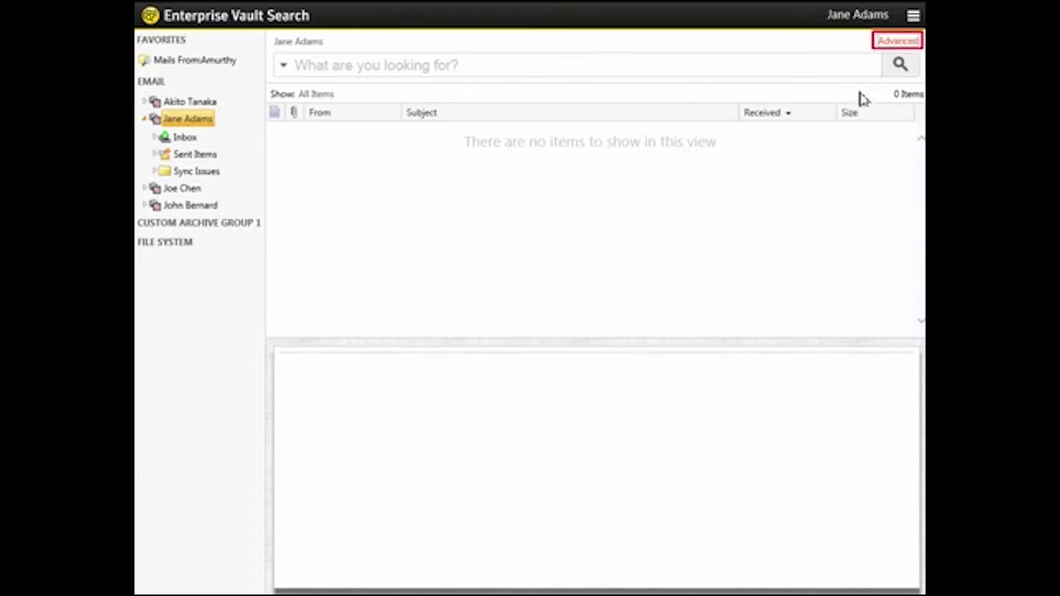
Step: Switch to advanced search and enter the sender's name as the From criterion
{"action": "left_click", "coordinate": [899, 43]}
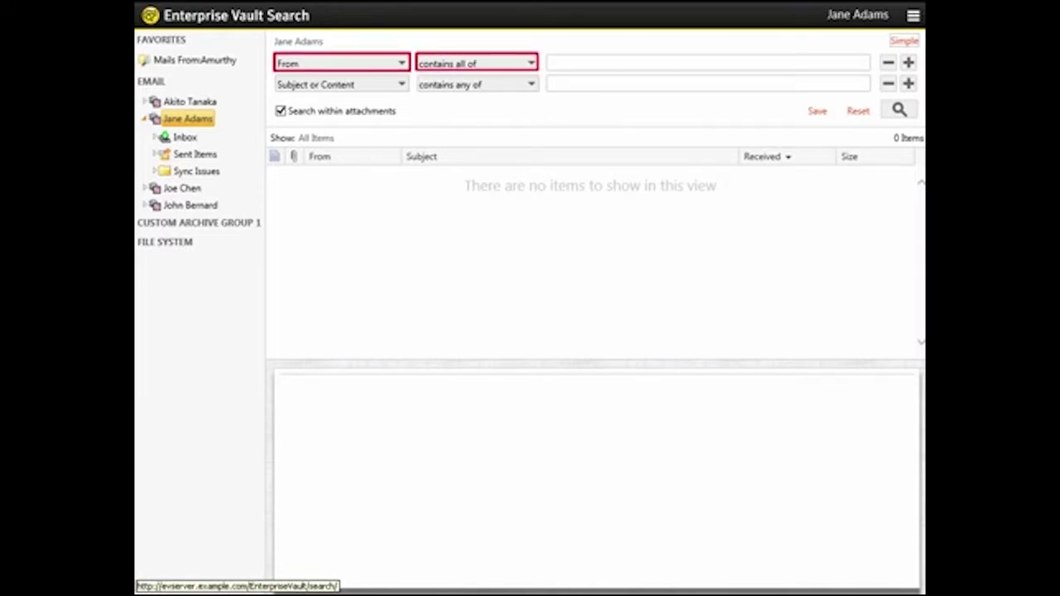
{"action": "left_click", "coordinate": [602, 67]}
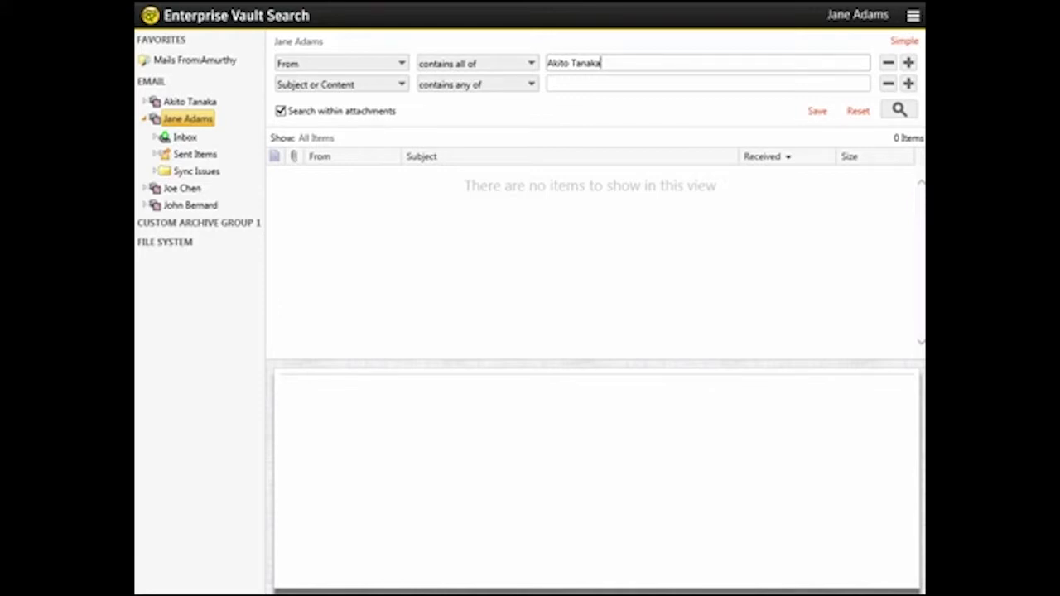
{"action": "left_click", "coordinate": [378, 87]}
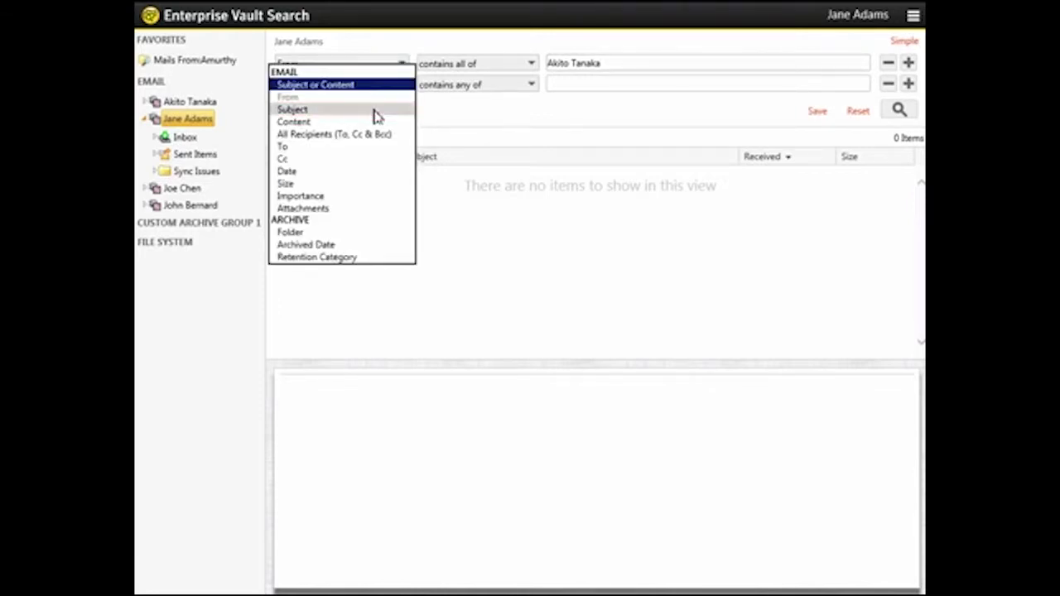
Step: Set the second criterion to Subject 'contains all of' with the term eng*
{"action": "left_click", "coordinate": [375, 113]}
{"action": "left_click", "coordinate": [507, 86]}
{"action": "left_click", "coordinate": [509, 98]}
{"action": "left_click", "coordinate": [580, 84]}
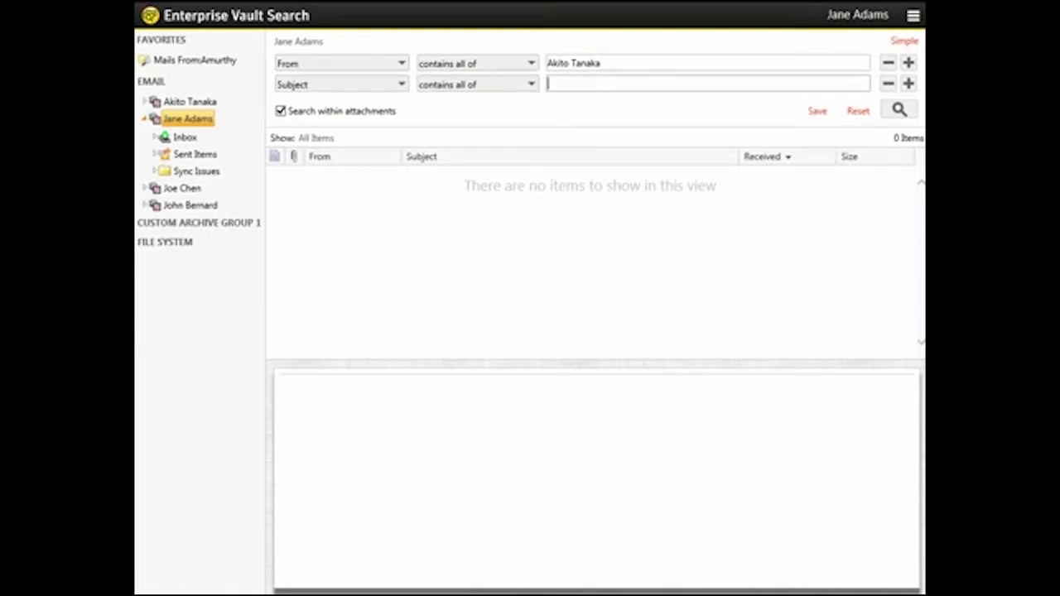
{"action": "type", "text": "eng*"}
{"action": "left_click", "coordinate": [908, 84]}
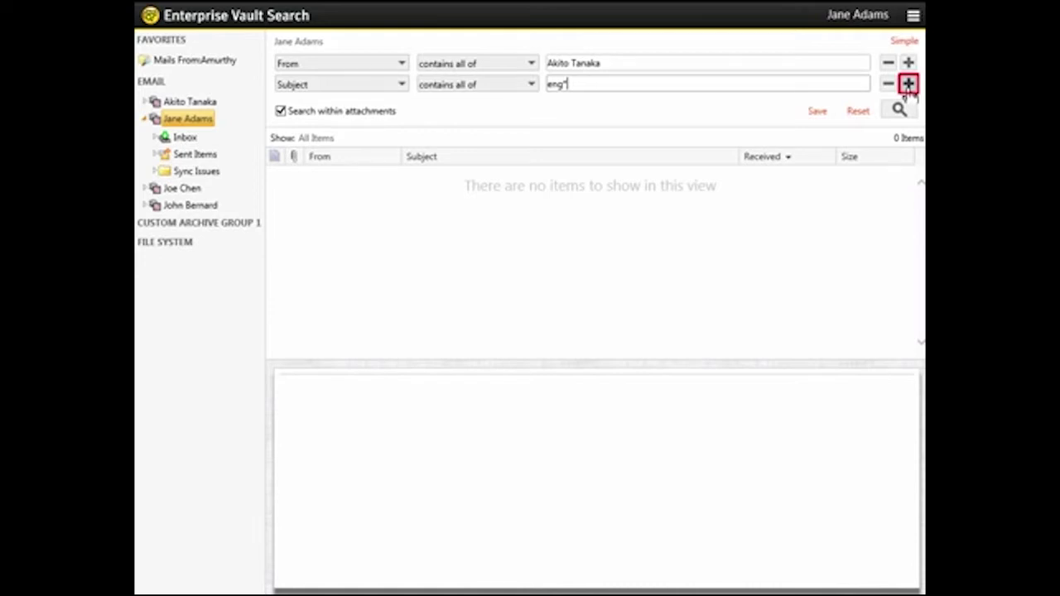
Step: Add a third criterion, Content contains phrase 'sales team', plus an empty fourth row
{"action": "left_click", "coordinate": [908, 89]}
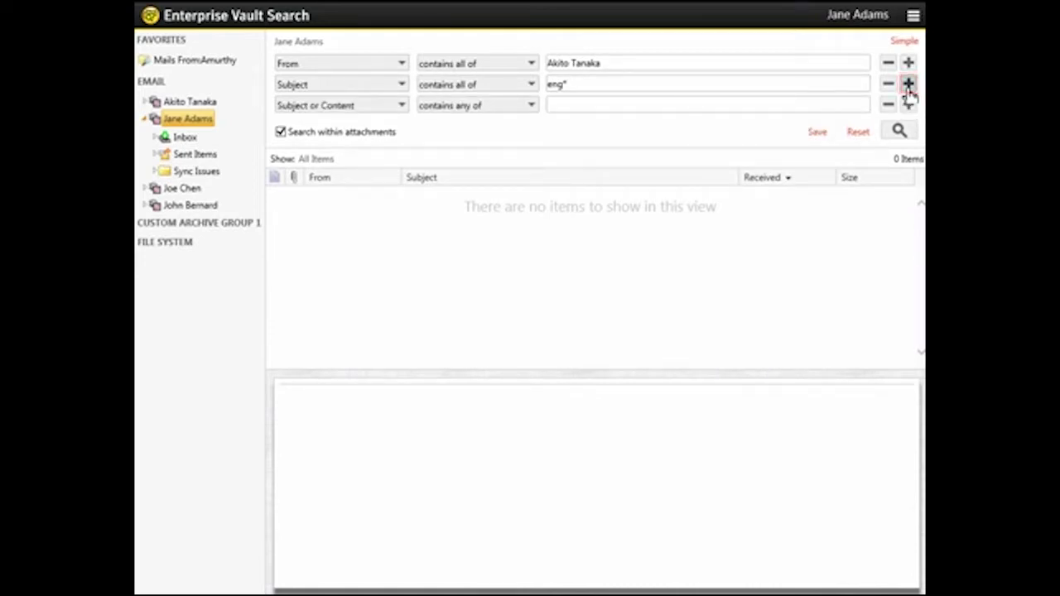
{"action": "left_click", "coordinate": [383, 106]}
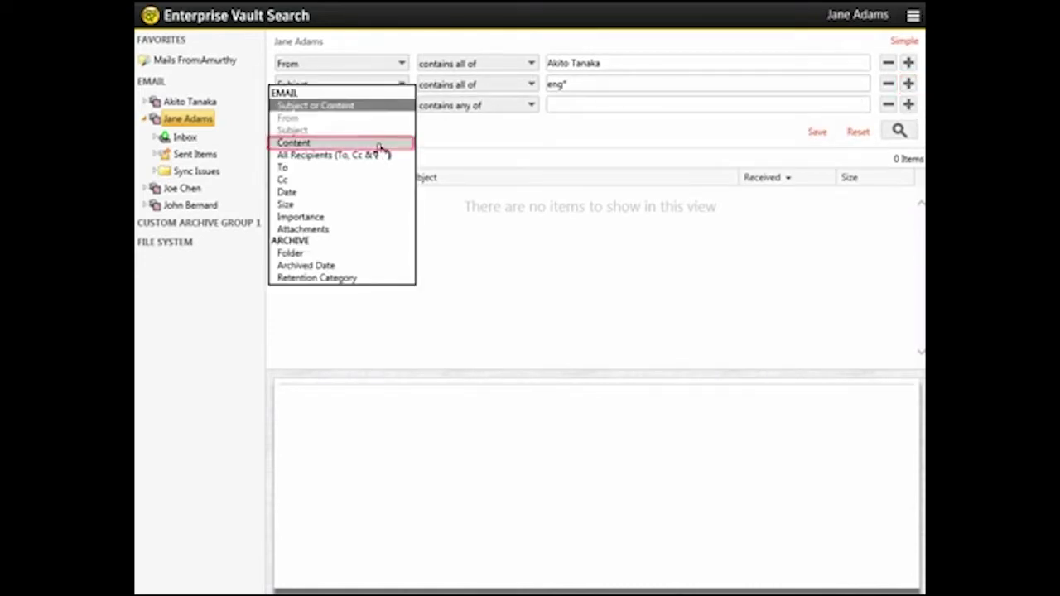
{"action": "left_click", "coordinate": [381, 145]}
{"action": "left_click", "coordinate": [499, 106]}
{"action": "left_click", "coordinate": [497, 143]}
{"action": "type", "text": "sales team"}
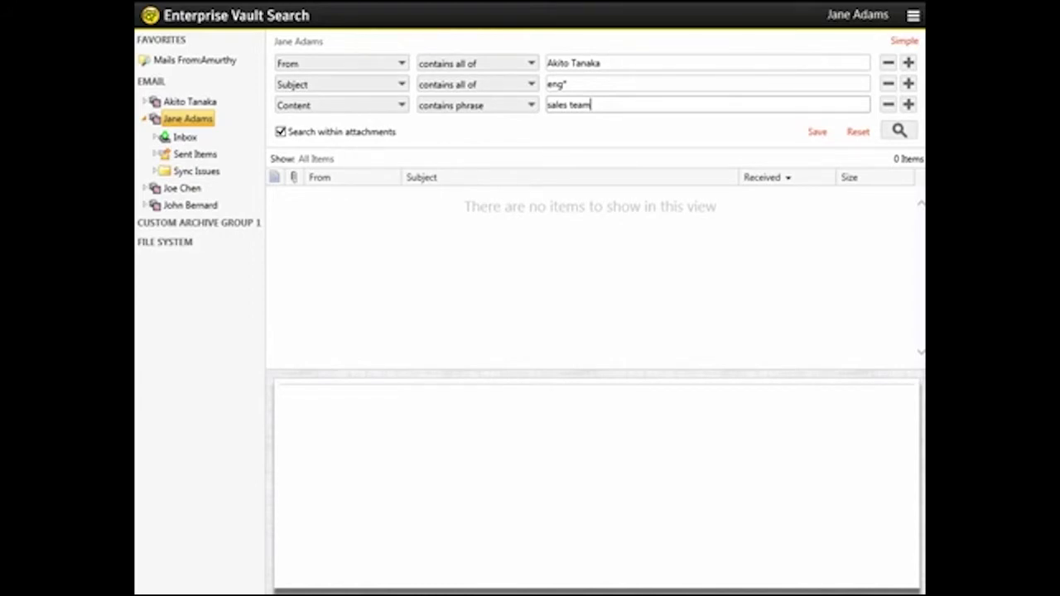
{"action": "left_click", "coordinate": [908, 104]}
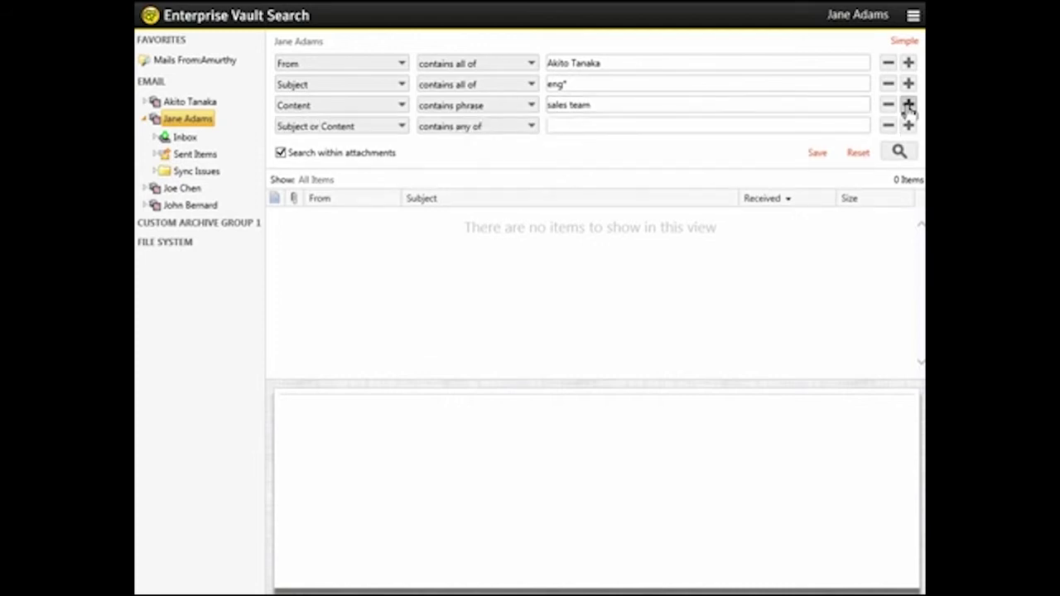
Step: Set the fourth criterion to Date is before 12/1/2014 and add a fifth row
{"action": "left_click", "coordinate": [396, 128]}
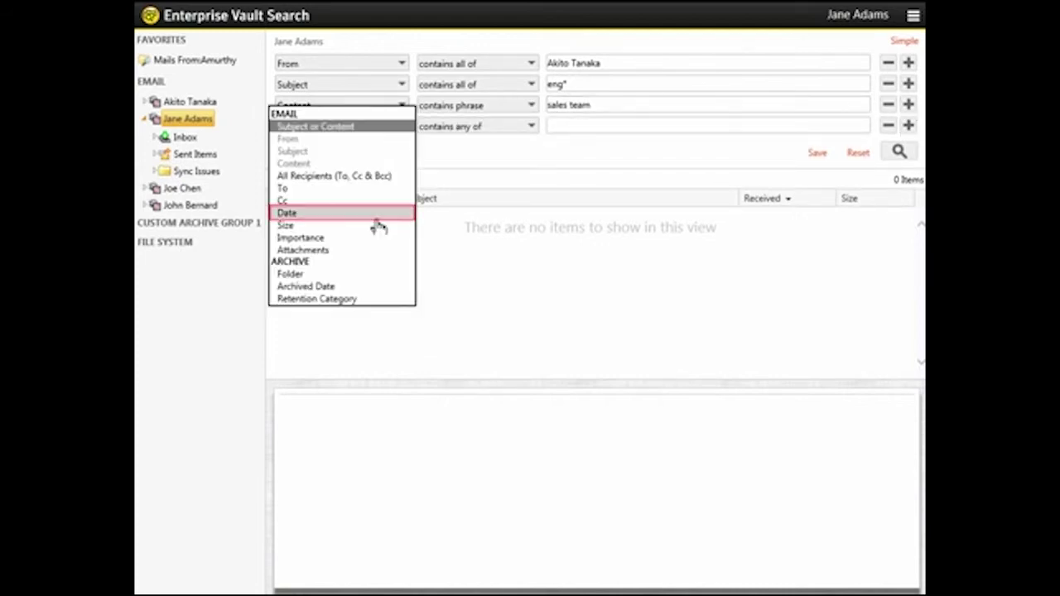
{"action": "left_click", "coordinate": [377, 217]}
{"action": "left_click", "coordinate": [506, 131]}
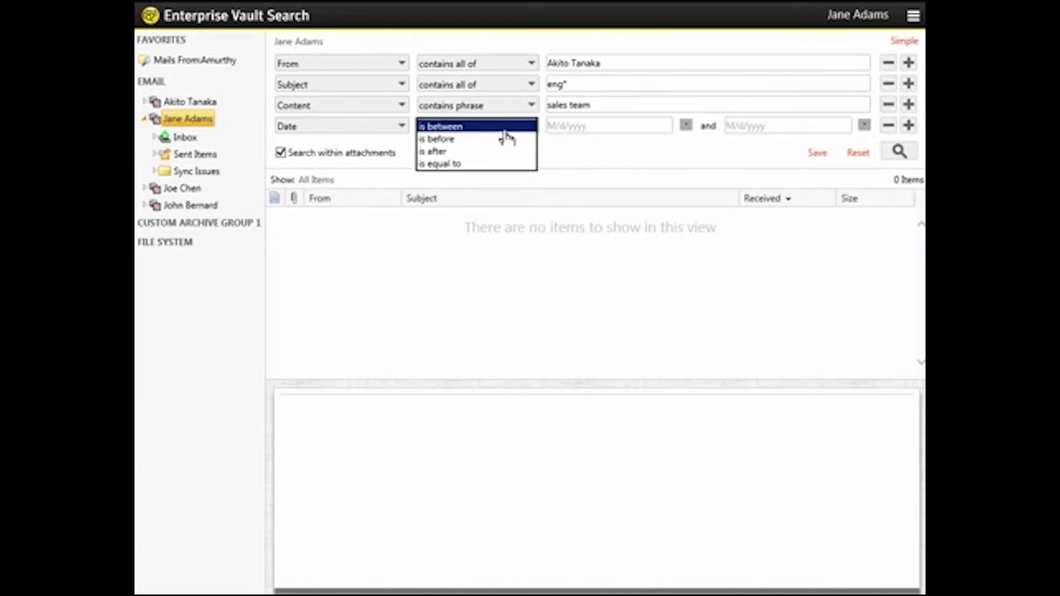
{"action": "left_click", "coordinate": [504, 139]}
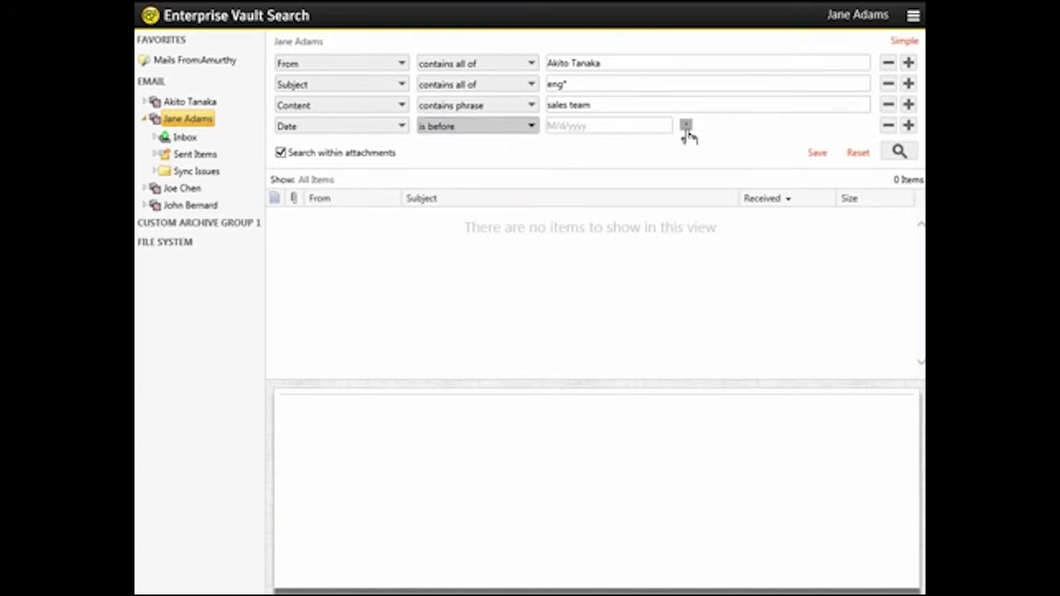
{"action": "left_click", "coordinate": [686, 126]}
{"action": "left_click", "coordinate": [586, 181]}
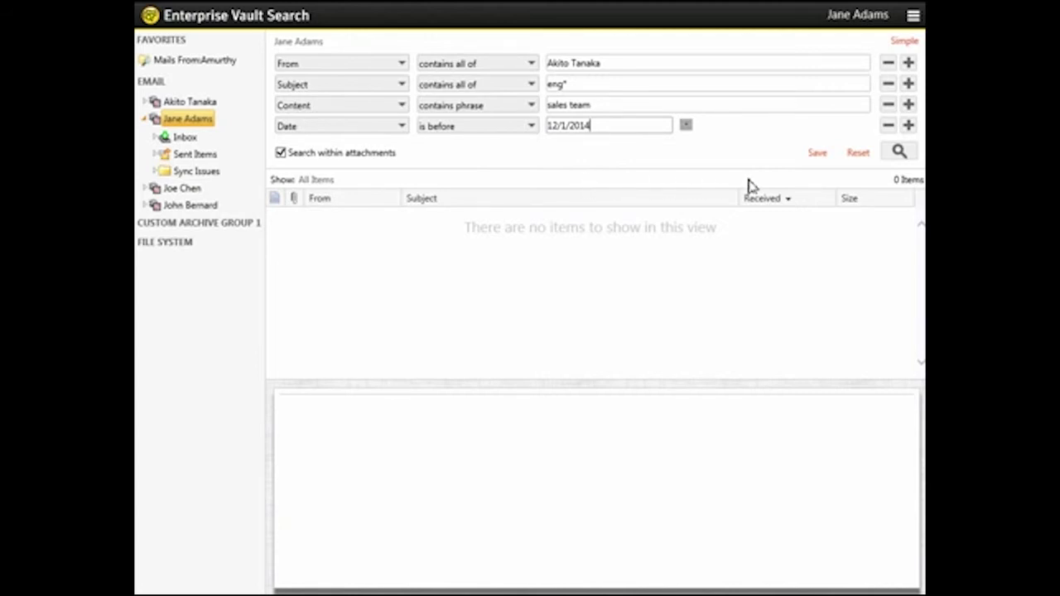
{"action": "left_click", "coordinate": [910, 126]}
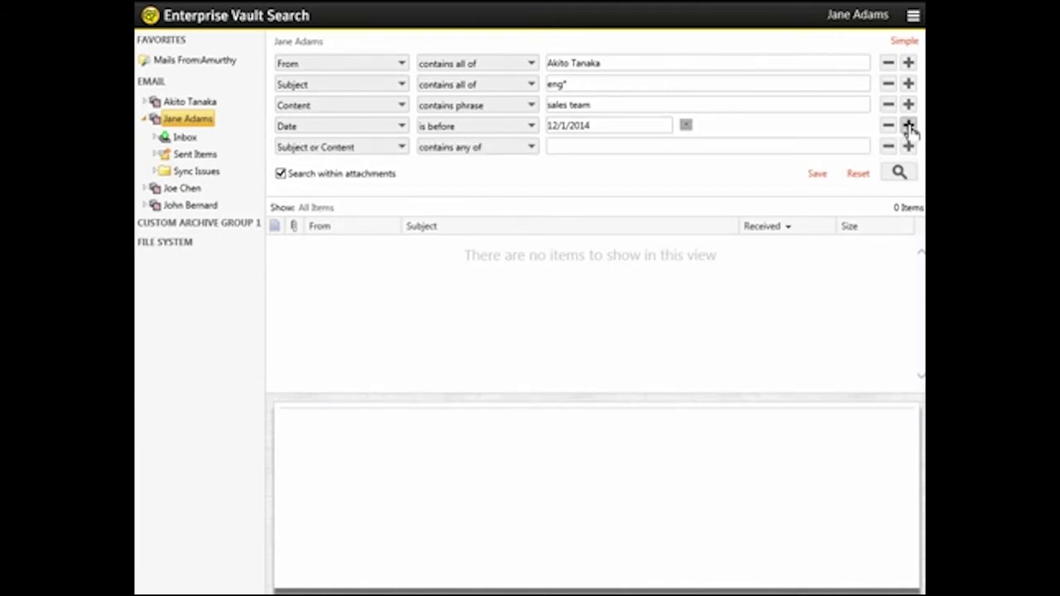
Step: Make the fifth criterion a Folder filter covering only the archive's Inbox and its subfolders
{"action": "left_click", "coordinate": [390, 150]}
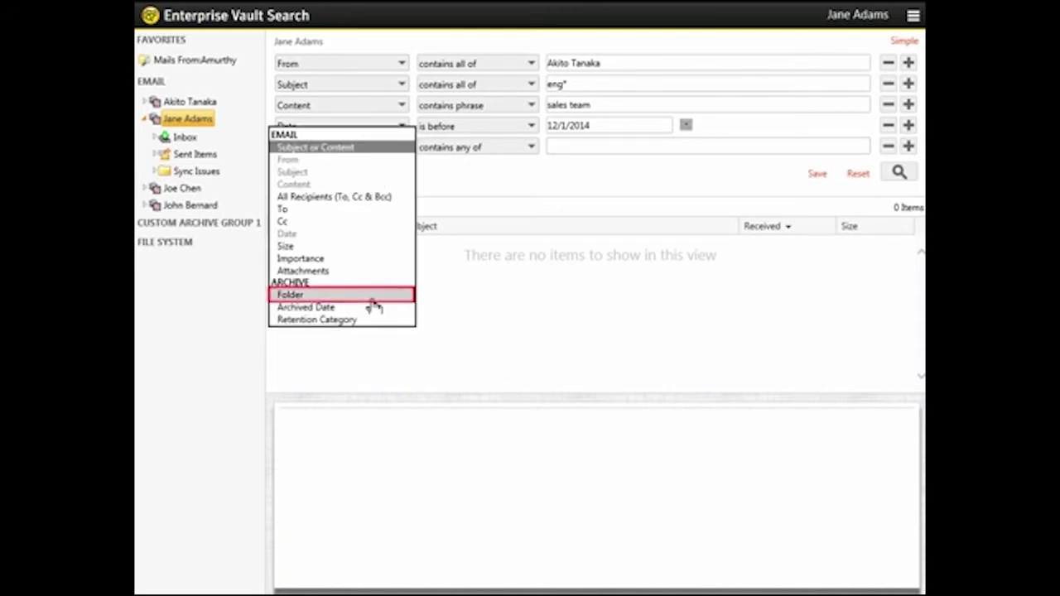
{"action": "left_click", "coordinate": [372, 301]}
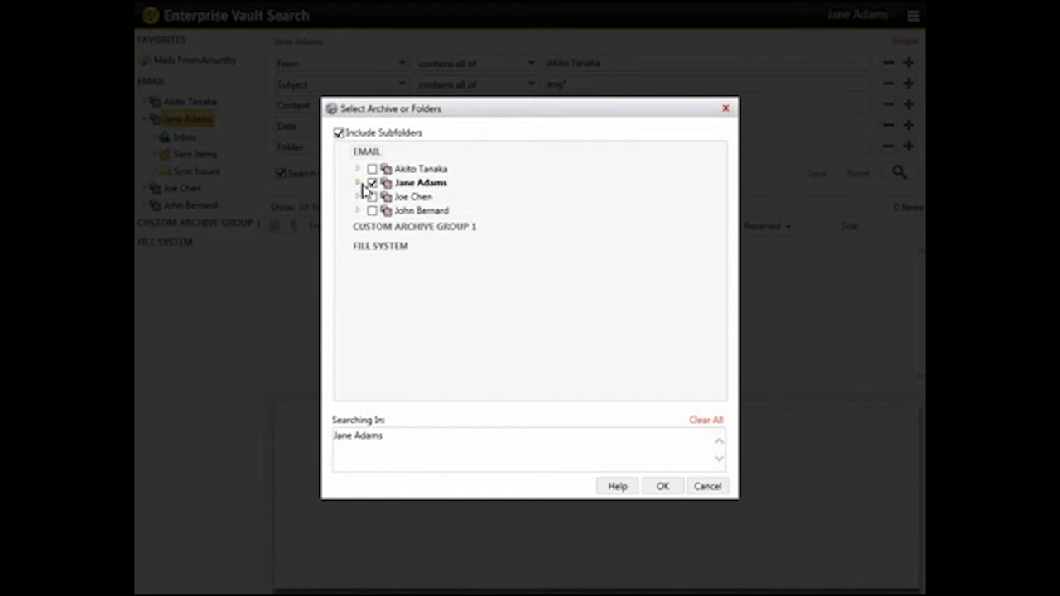
{"action": "left_click", "coordinate": [359, 183]}
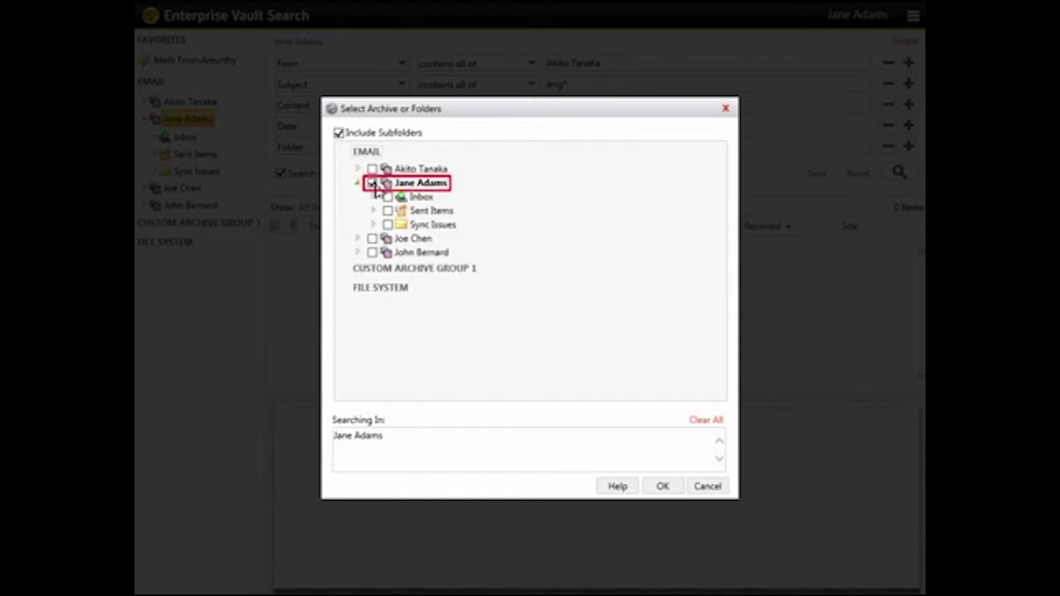
{"action": "left_click", "coordinate": [372, 183]}
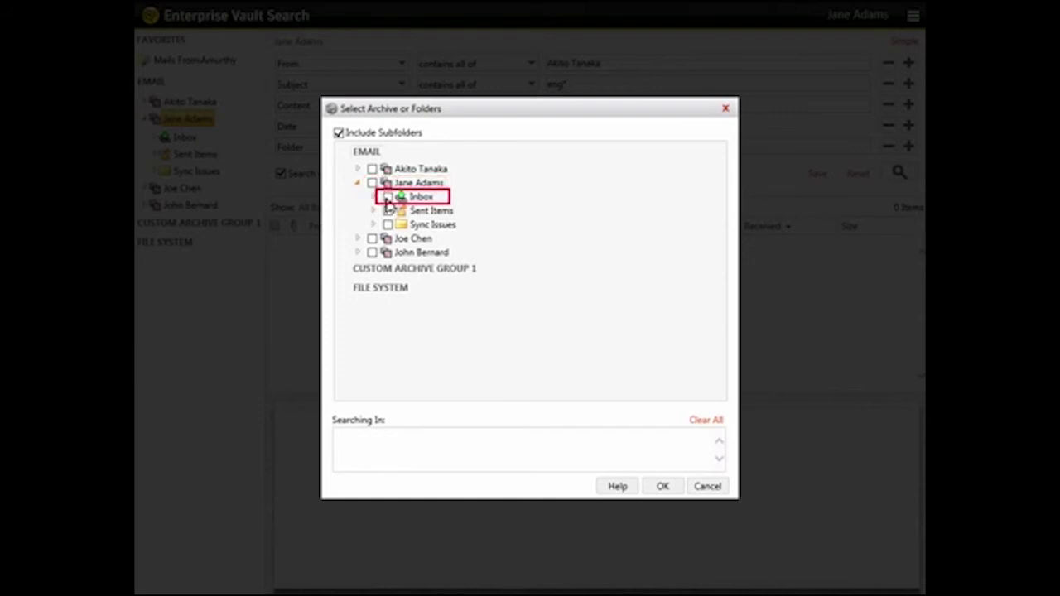
{"action": "left_click", "coordinate": [386, 197]}
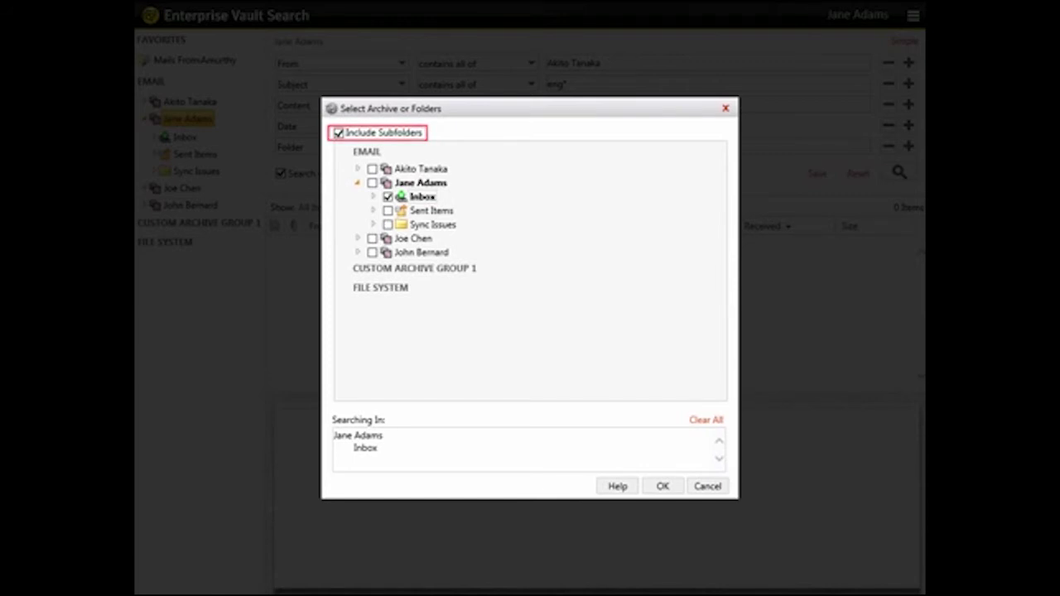
{"action": "left_click", "coordinate": [662, 486]}
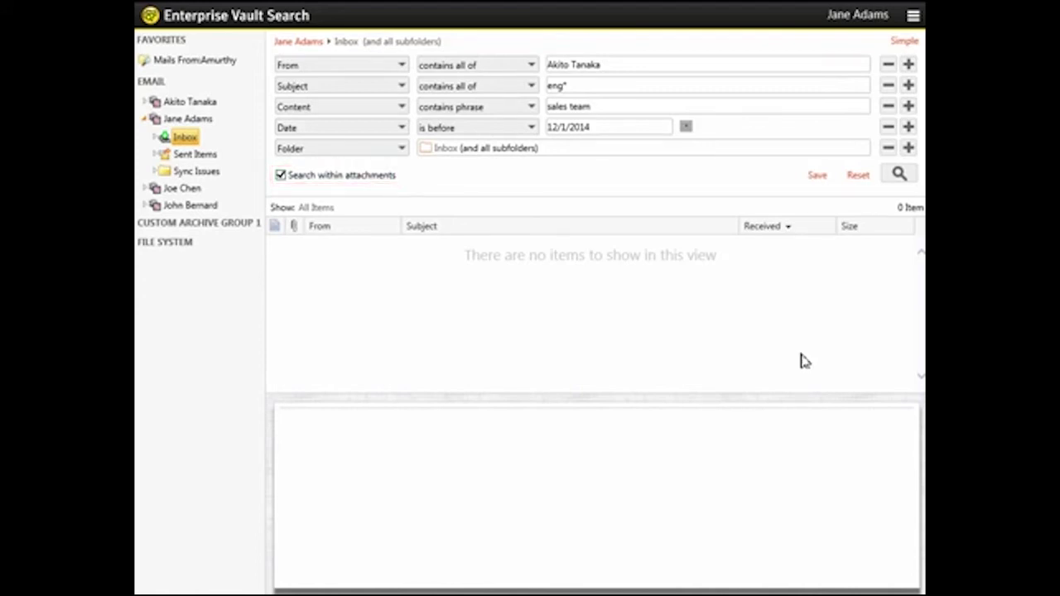
Step: Run the search, returning the one email 'Presentation -- New directions for Engineering'
{"action": "left_click", "coordinate": [900, 176]}
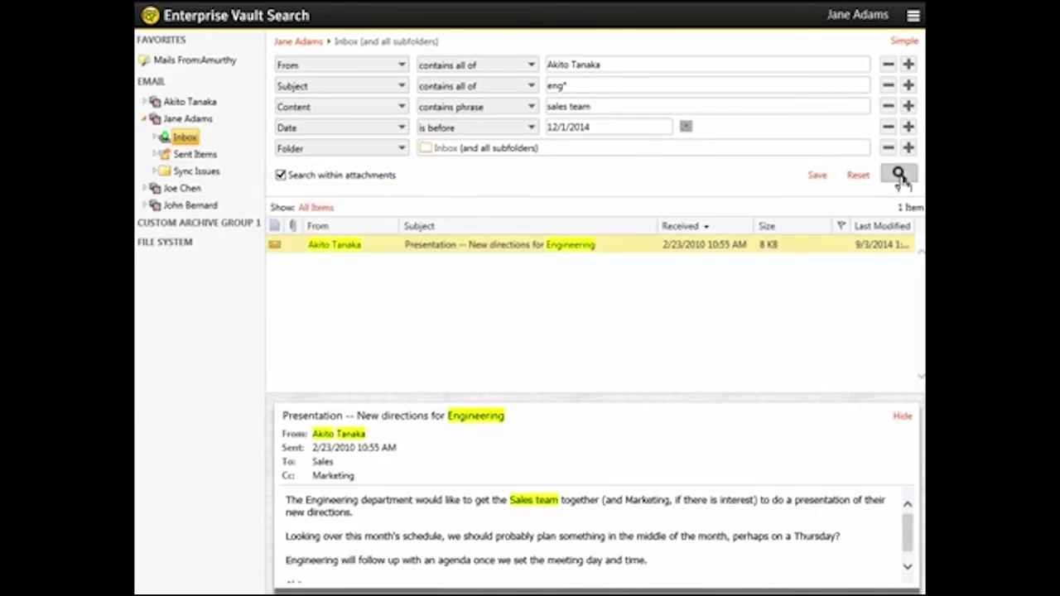